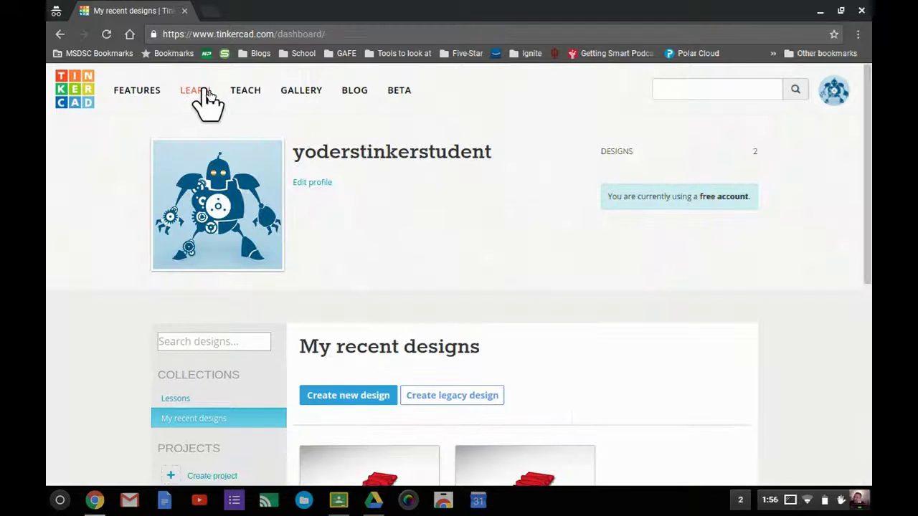
- Open the Learn page and look over the Basic Skills lessons and the Tinkercad Projects
{"action": "left_click", "coordinate": [204, 93]}
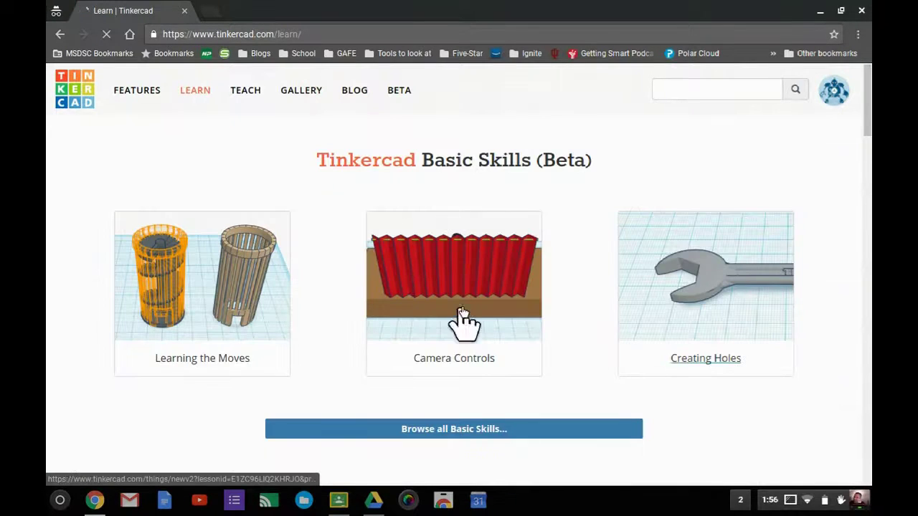
{"action": "left_click", "coordinate": [457, 305]}
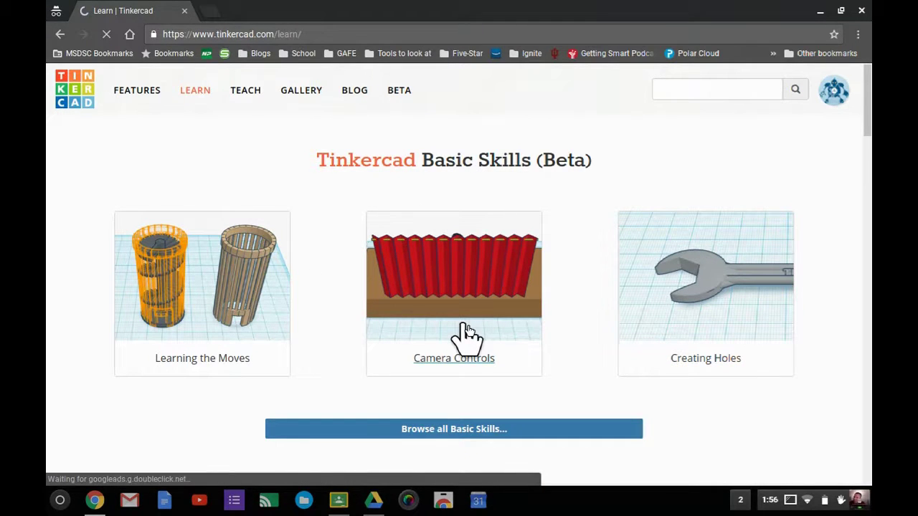
{"action": "scroll", "coordinate": [631, 402], "scroll_direction": "down", "scroll_amount": 1}
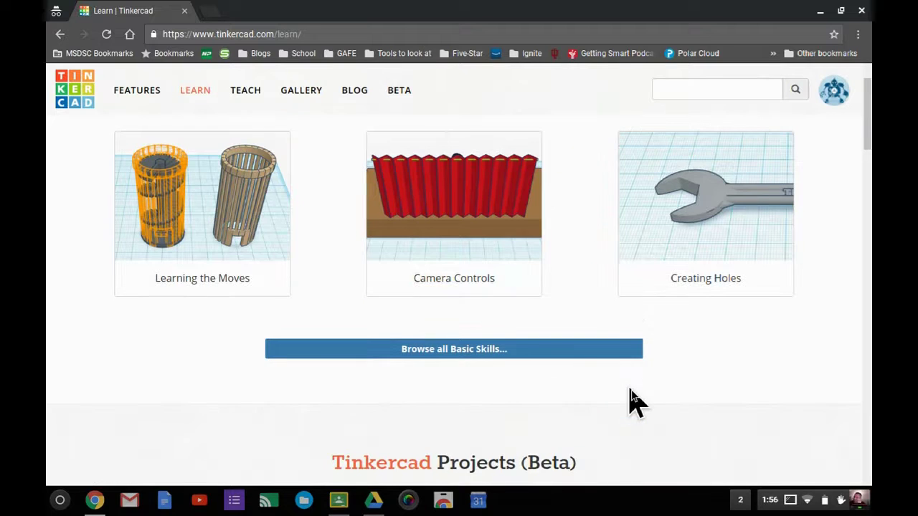
{"action": "scroll", "coordinate": [631, 402], "scroll_direction": "down", "scroll_amount": 1}
{"action": "scroll", "coordinate": [631, 402], "scroll_direction": "down", "scroll_amount": 2}
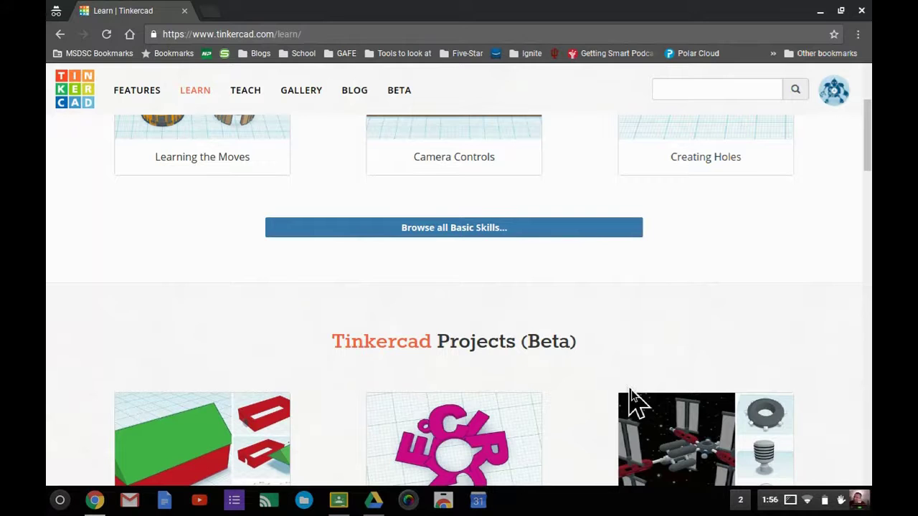
{"action": "scroll", "coordinate": [700, 305], "scroll_direction": "up", "scroll_amount": 3}
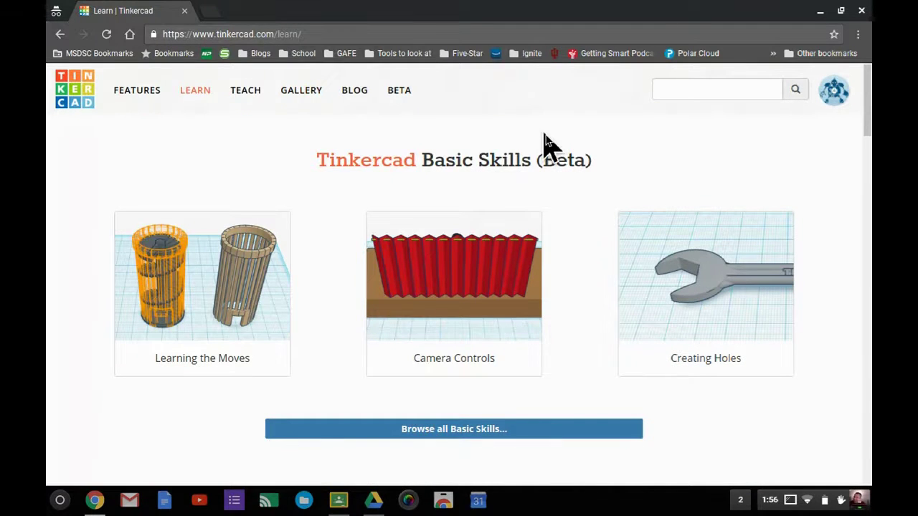
{"action": "scroll", "coordinate": [607, 273], "scroll_direction": "down", "scroll_amount": 5}
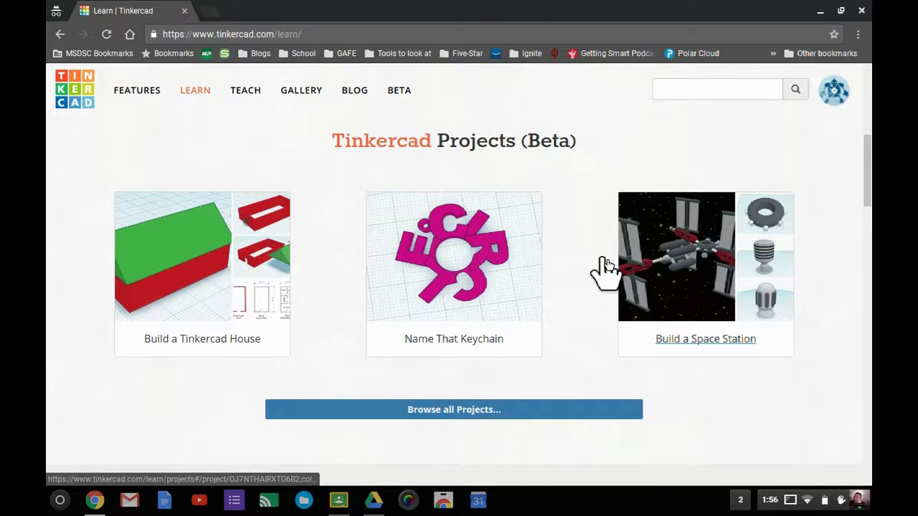
{"action": "scroll", "coordinate": [607, 269], "scroll_direction": "up", "scroll_amount": 5}
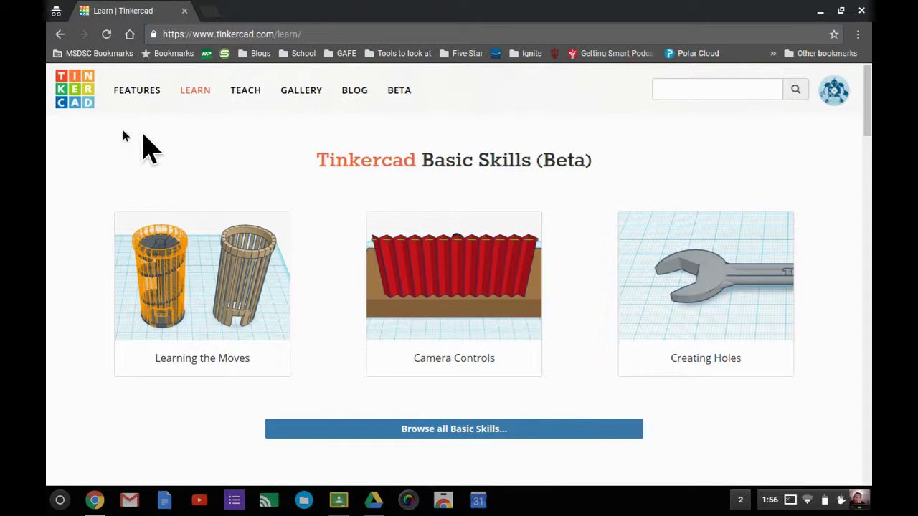
- Return to the dashboard and create a new design from the recent designs area
{"action": "left_click", "coordinate": [75, 90]}
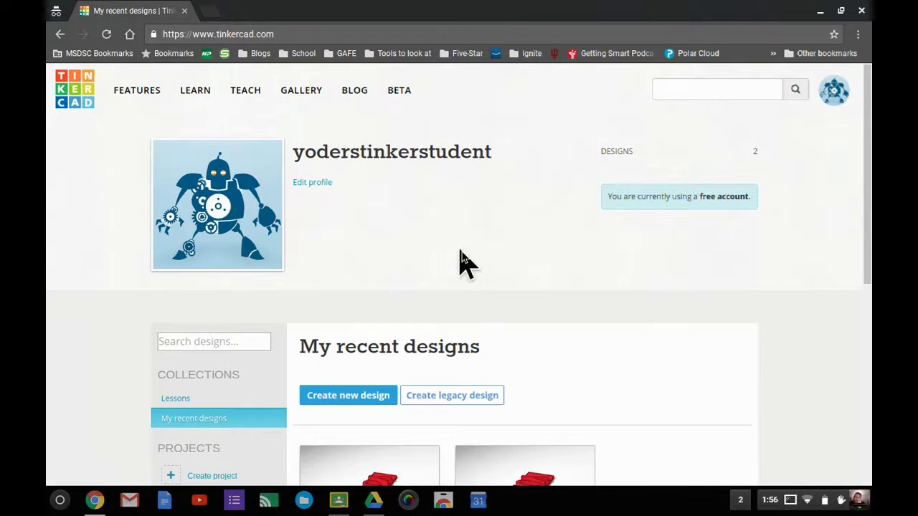
{"action": "scroll", "coordinate": [462, 259], "scroll_direction": "down", "scroll_amount": 2}
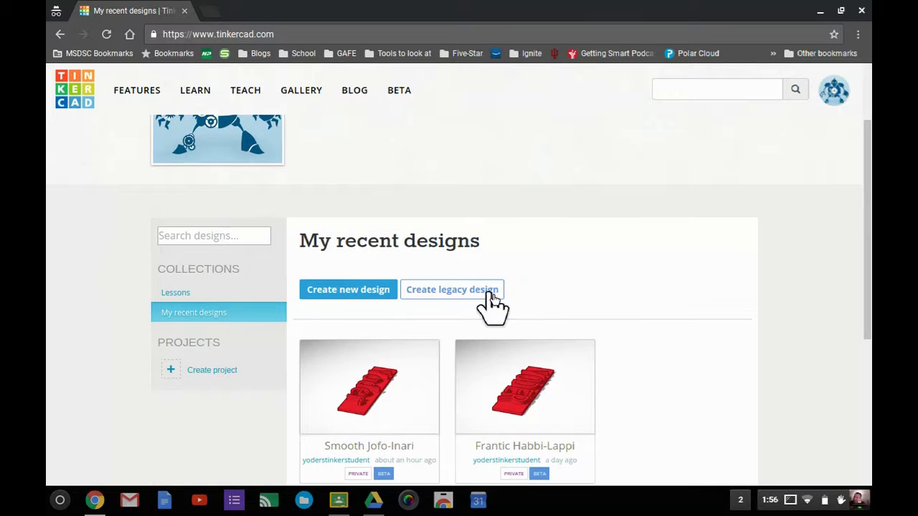
{"action": "left_click", "coordinate": [367, 291]}
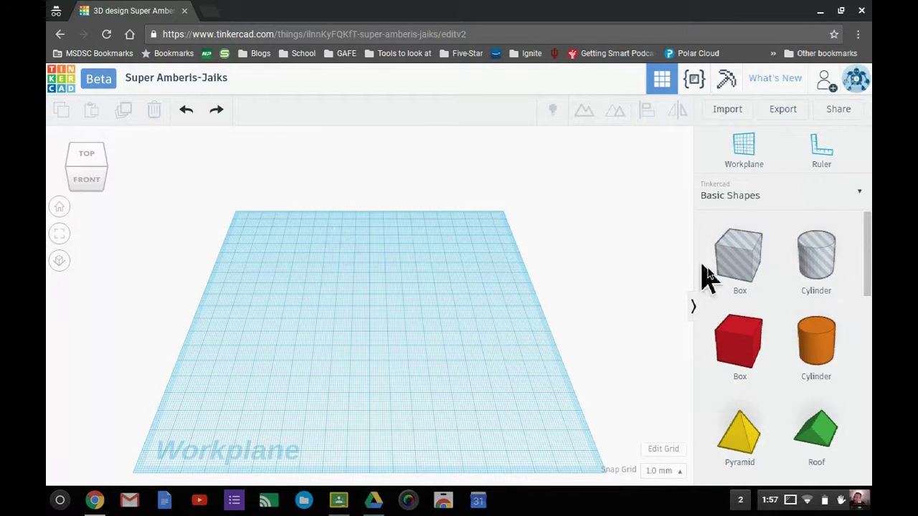
- Add a solid red box from the Basic Shapes to the workplane and stretch it to about 83 mm long
{"action": "scroll", "coordinate": [809, 340], "scroll_direction": "down", "scroll_amount": 2}
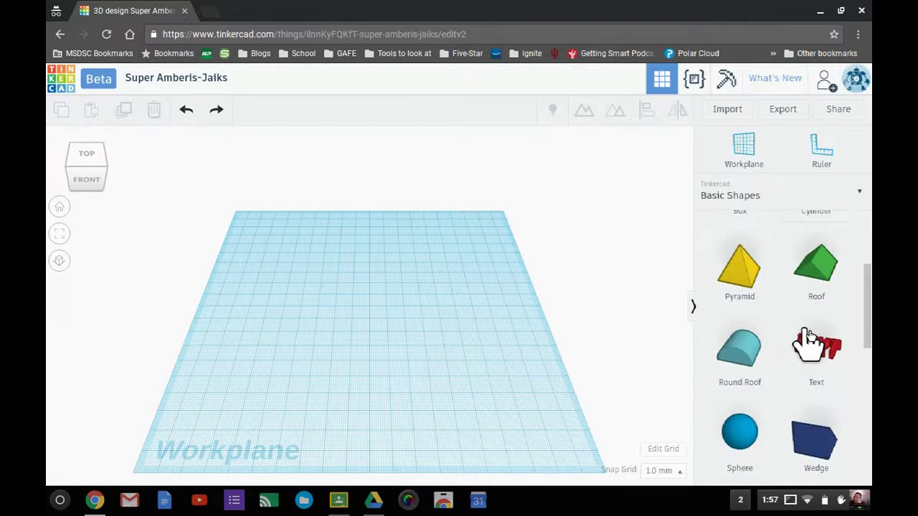
{"action": "scroll", "coordinate": [809, 341], "scroll_direction": "up", "scroll_amount": 1}
{"action": "scroll", "coordinate": [809, 341], "scroll_direction": "up", "scroll_amount": 1}
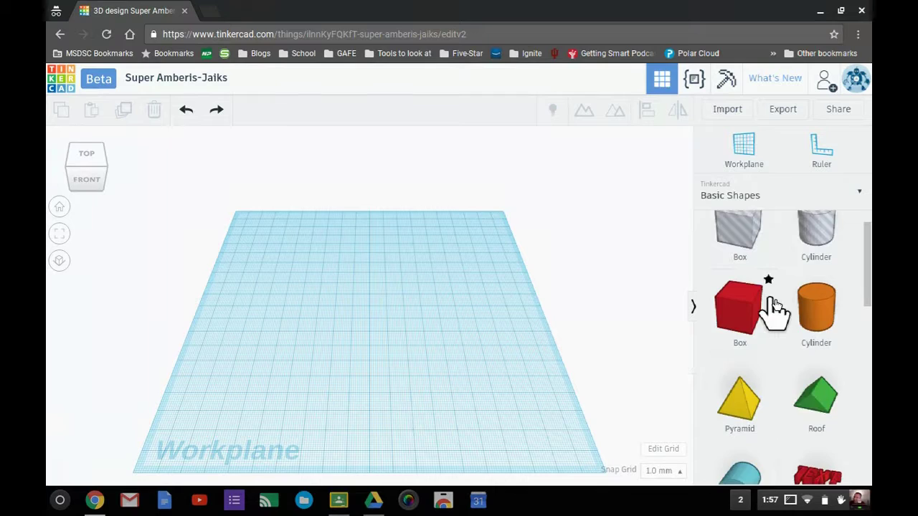
{"action": "scroll", "coordinate": [775, 308], "scroll_direction": "up", "scroll_amount": 1}
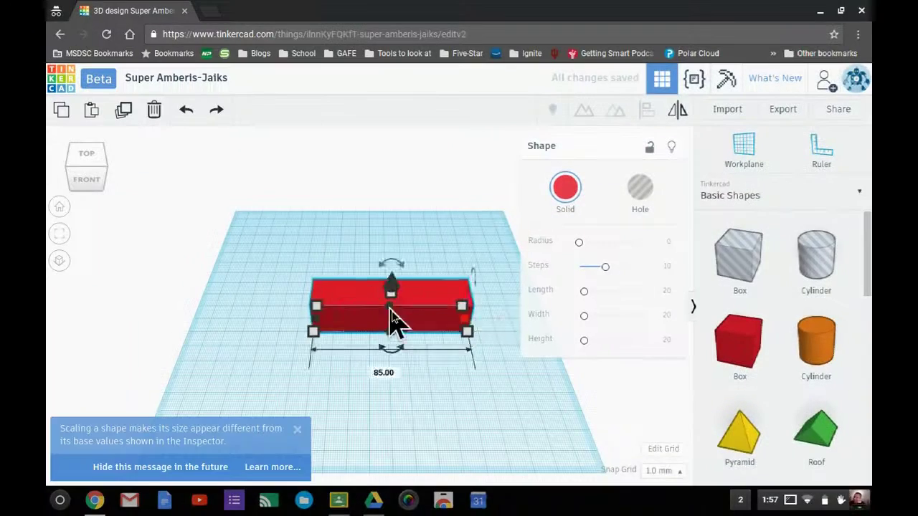
{"action": "left_click_drag", "start_coordinate": [395, 322], "coordinate": [93, 183]}
{"action": "left_click", "coordinate": [94, 183]}
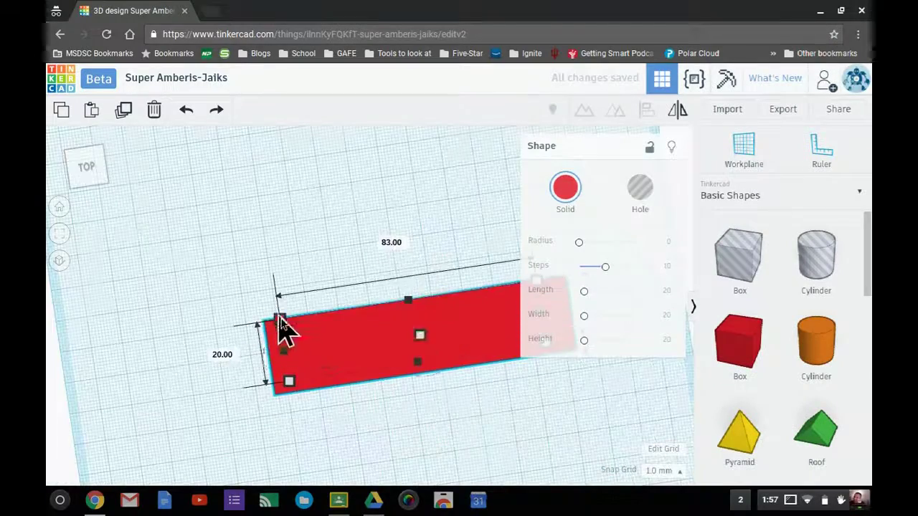
{"action": "left_click", "coordinate": [57, 140]}
{"action": "left_click_drag", "start_coordinate": [416, 297], "coordinate": [405, 341]}
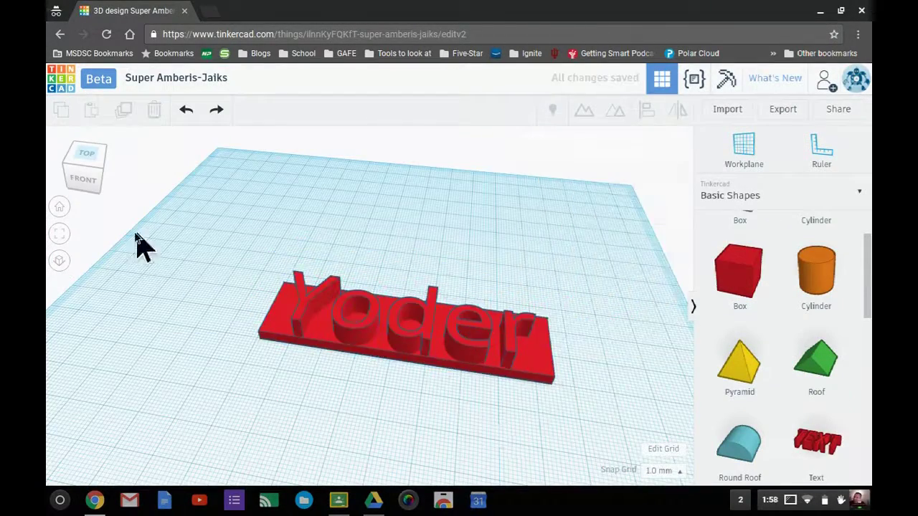
- Group the raised name text and its rectangular base into a single shape
{"action": "left_click", "coordinate": [97, 193]}
{"action": "left_click", "coordinate": [322, 322]}
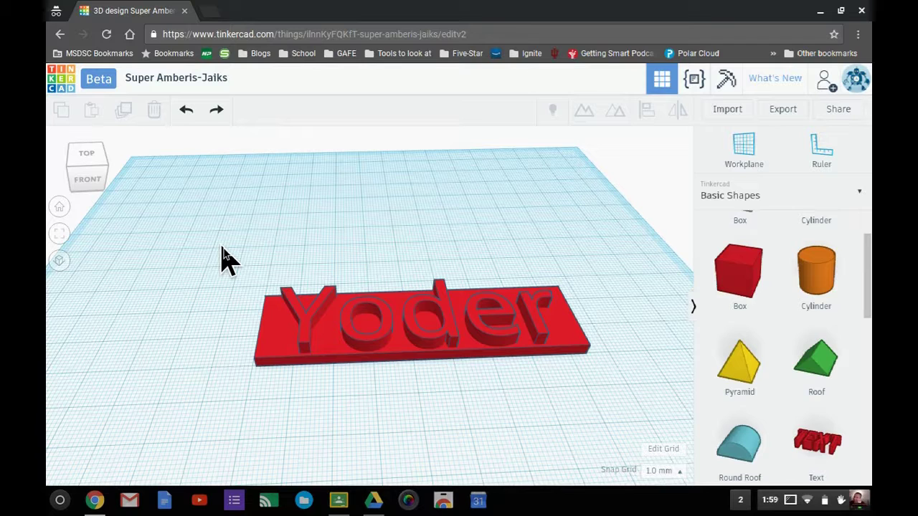
{"action": "left_click_drag", "start_coordinate": [228, 267], "coordinate": [606, 403]}
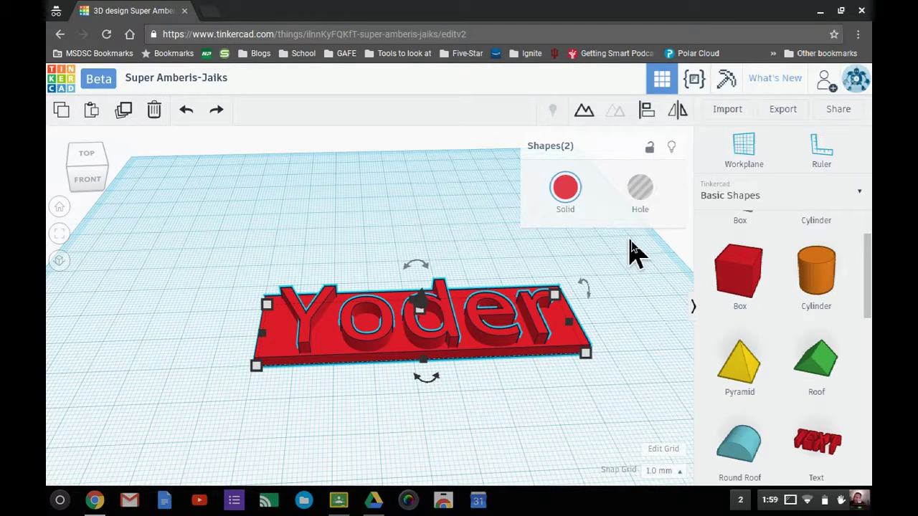
{"action": "left_click", "coordinate": [588, 112]}
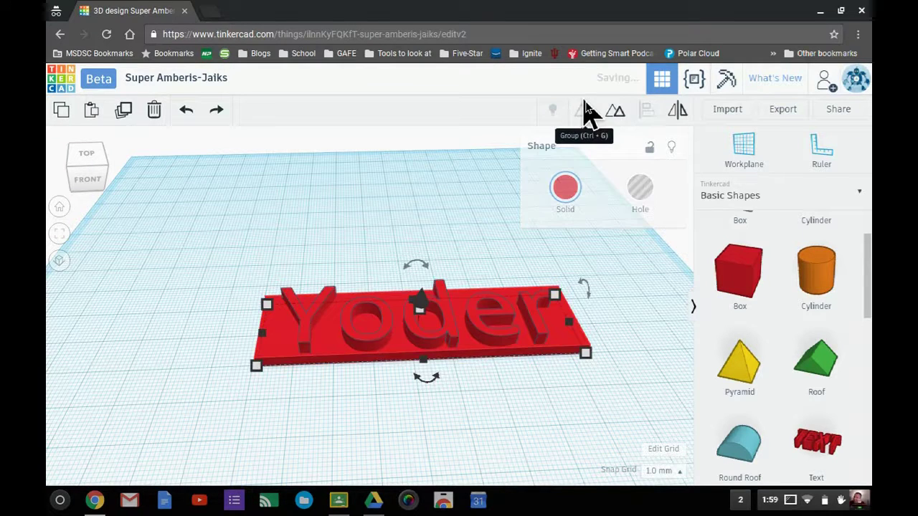
{"action": "left_click", "coordinate": [515, 427]}
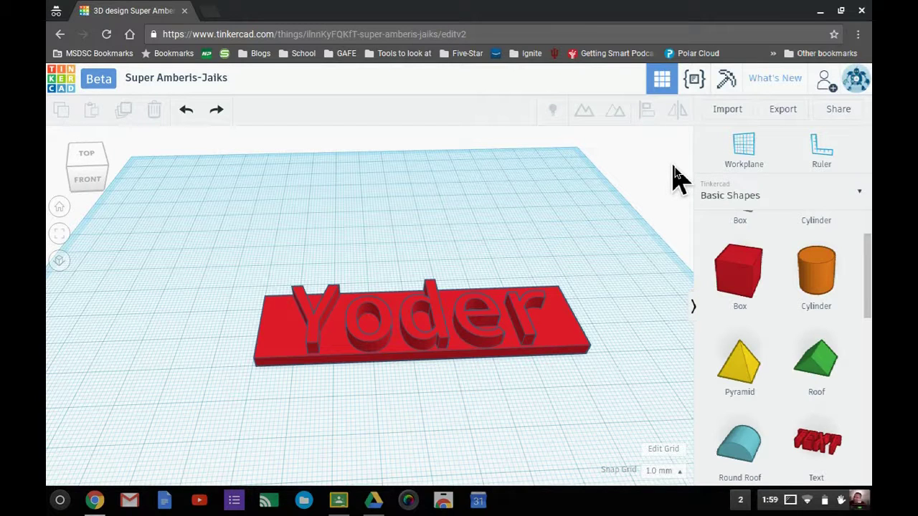
- Switch to the other browser window and preview the Tinkercad Google Form with its name, project and link questions
{"action": "key", "text": "alt+Tab"}
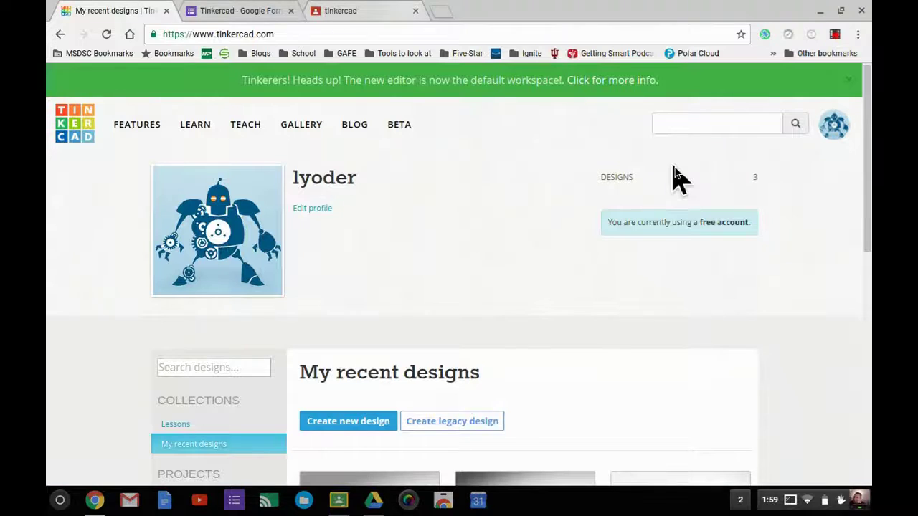
{"action": "left_click", "coordinate": [213, 14]}
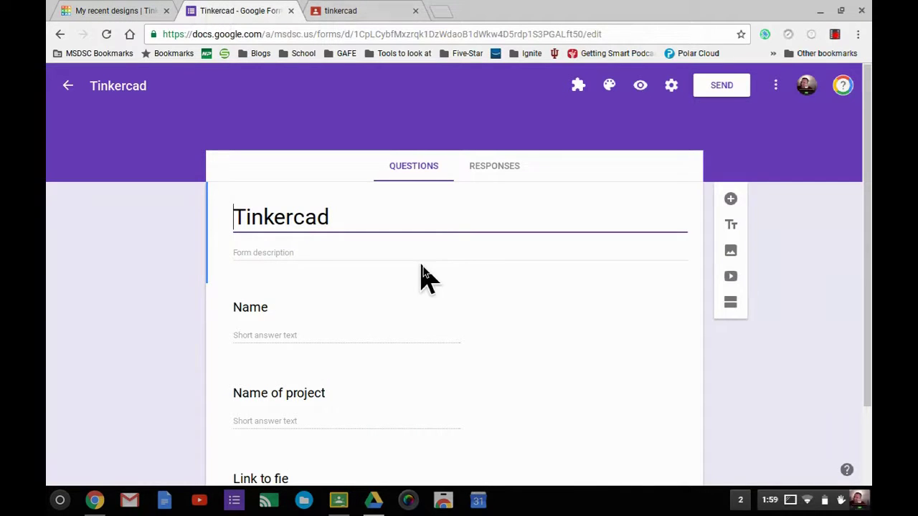
{"action": "left_click", "coordinate": [641, 87]}
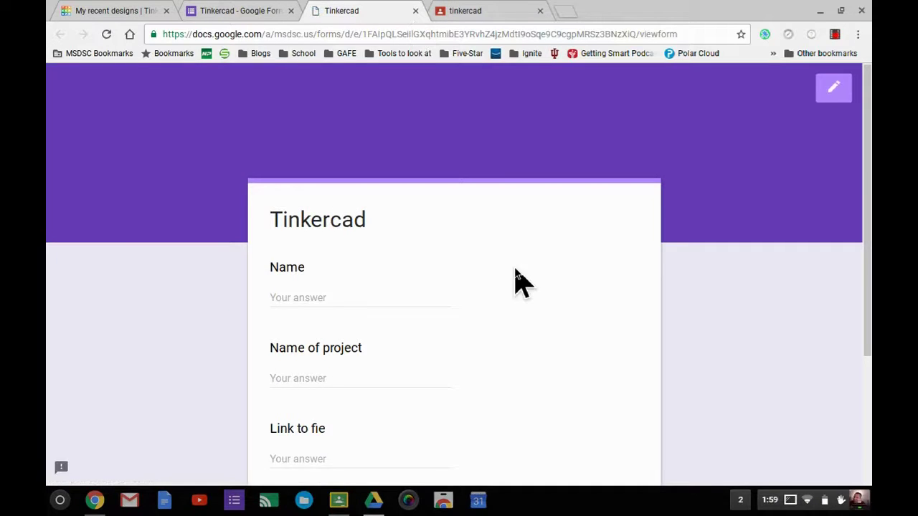
{"action": "scroll", "coordinate": [515, 276], "scroll_direction": "down", "scroll_amount": 2}
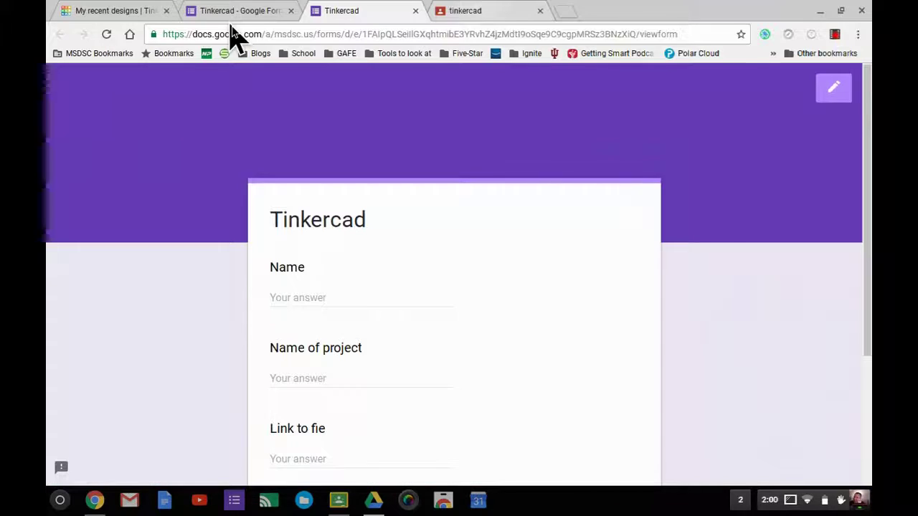
- Switch to the tinkercad class in Google Classroom and review the posts asking for project links
{"action": "left_click", "coordinate": [490, 13]}
{"action": "scroll", "coordinate": [518, 219], "scroll_direction": "down", "scroll_amount": 3}
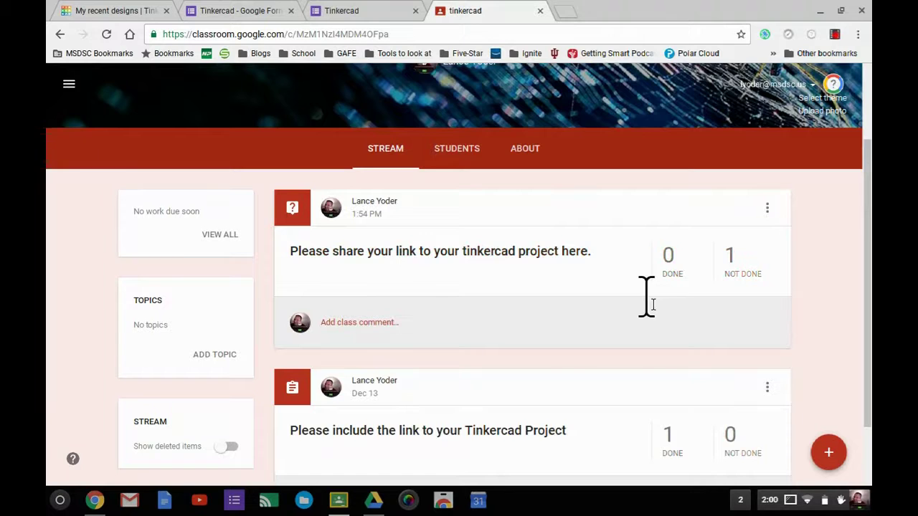
{"action": "scroll", "coordinate": [646, 295], "scroll_direction": "down", "scroll_amount": 2}
{"action": "scroll", "coordinate": [649, 309], "scroll_direction": "up", "scroll_amount": 4}
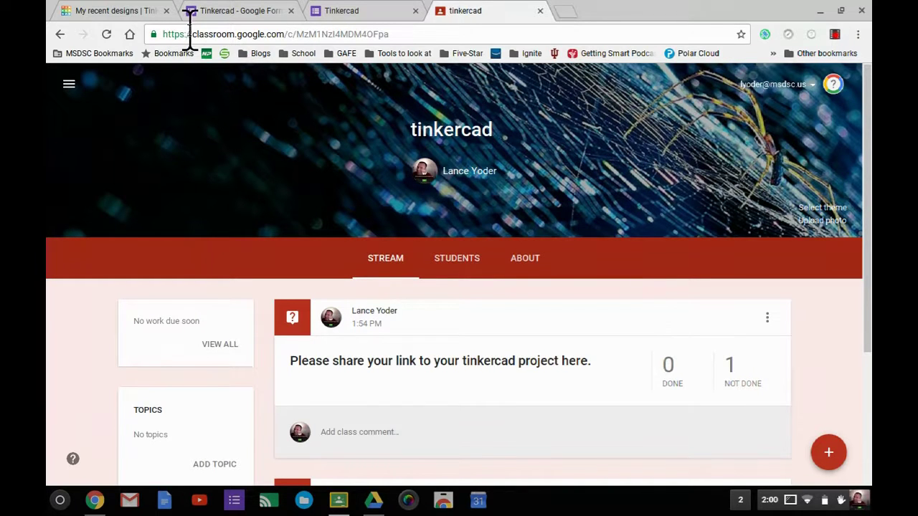
- Switch back to the teacher's Tinkercad account and open the Moderate Kids page
{"action": "left_click", "coordinate": [115, 10]}
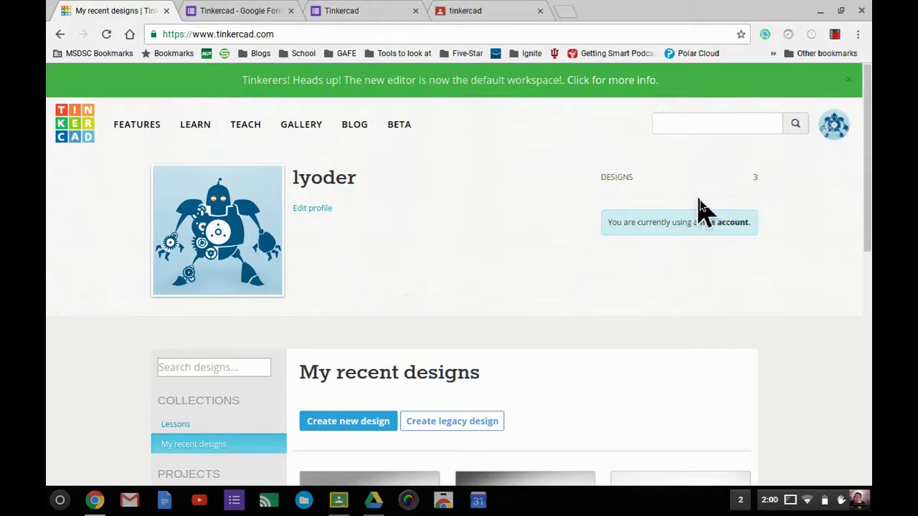
{"action": "left_click", "coordinate": [835, 127]}
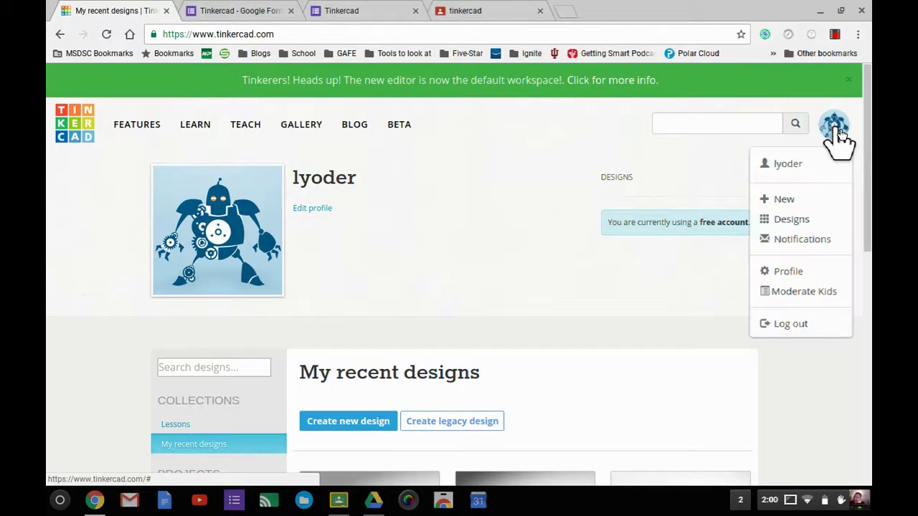
{"action": "left_click", "coordinate": [805, 291]}
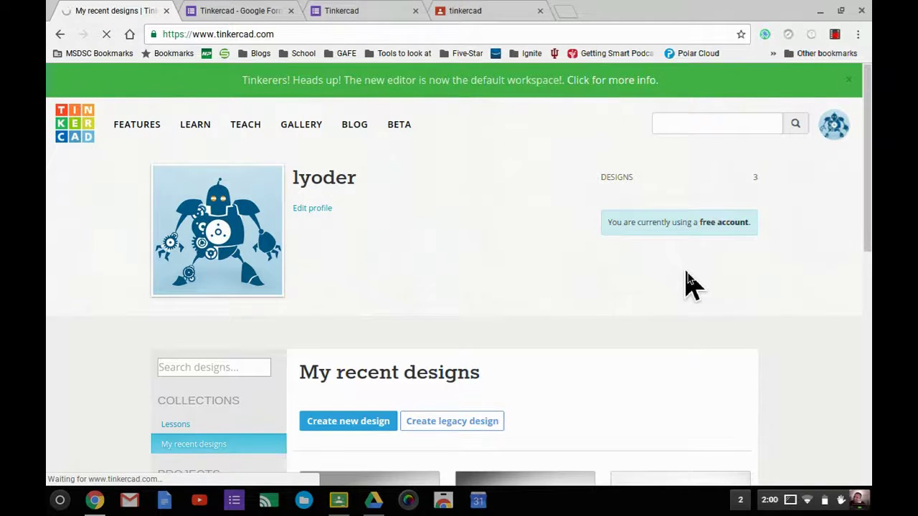
{"action": "scroll", "coordinate": [748, 334], "scroll_direction": "down", "scroll_amount": 2}
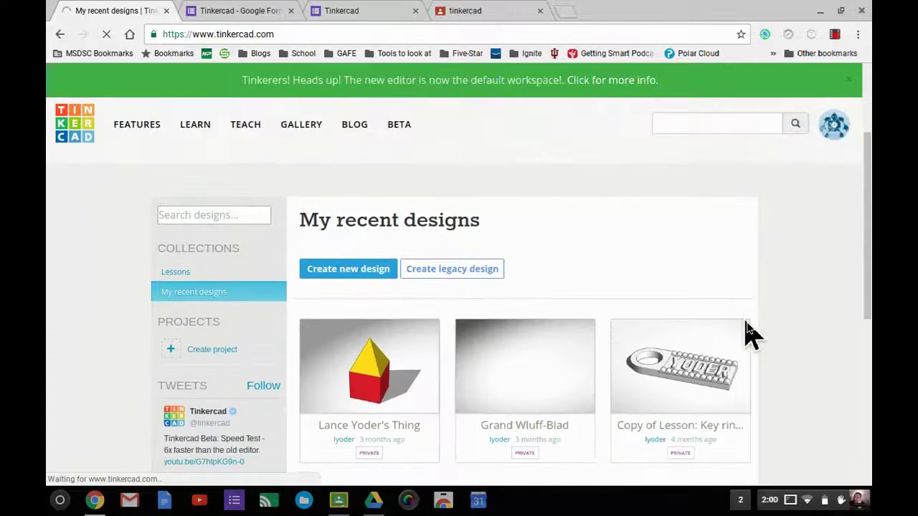
{"action": "scroll", "coordinate": [748, 335], "scroll_direction": "up", "scroll_amount": 1}
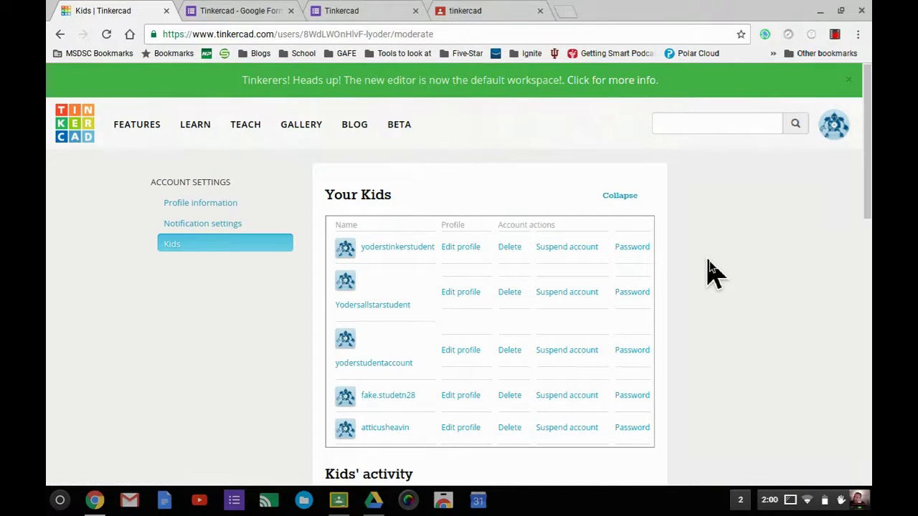
- Examine the kids' activity list, filtered to show Designs only
{"action": "scroll", "coordinate": [462, 265], "scroll_direction": "down", "scroll_amount": 4}
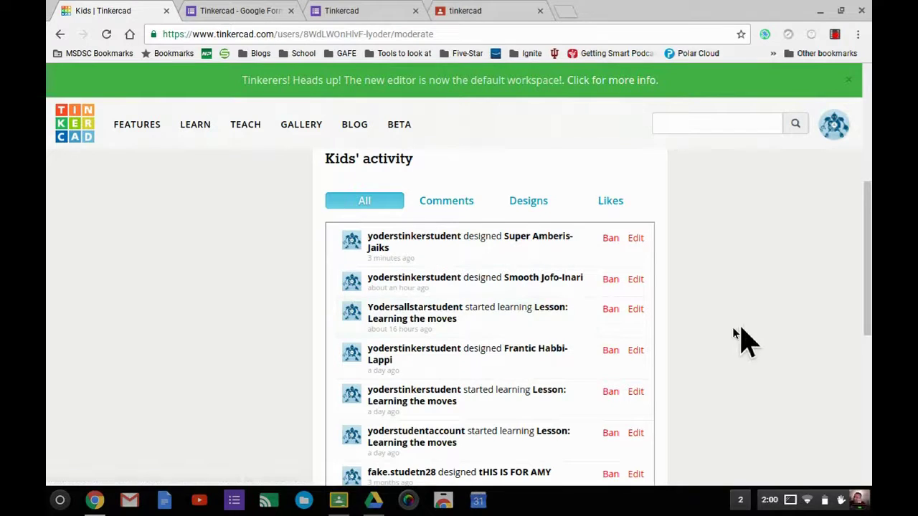
{"action": "scroll", "coordinate": [696, 322], "scroll_direction": "up", "scroll_amount": 1}
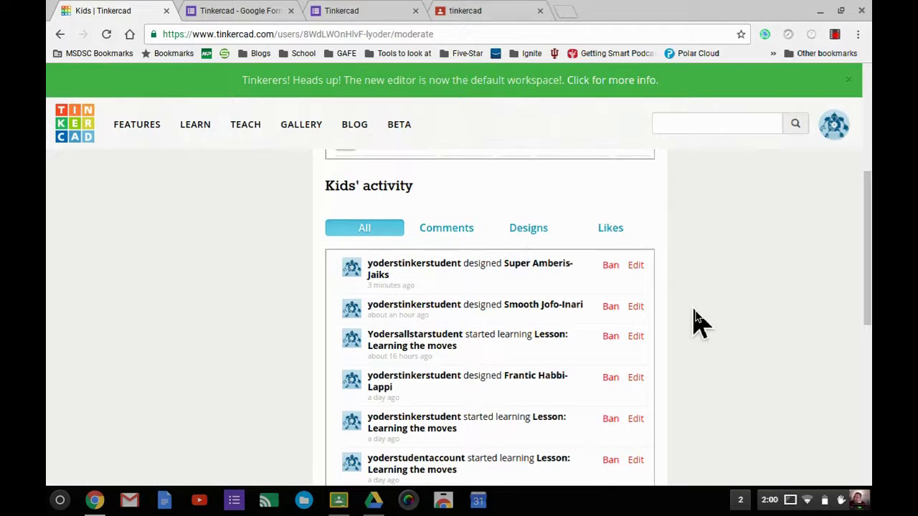
{"action": "left_click", "coordinate": [524, 239]}
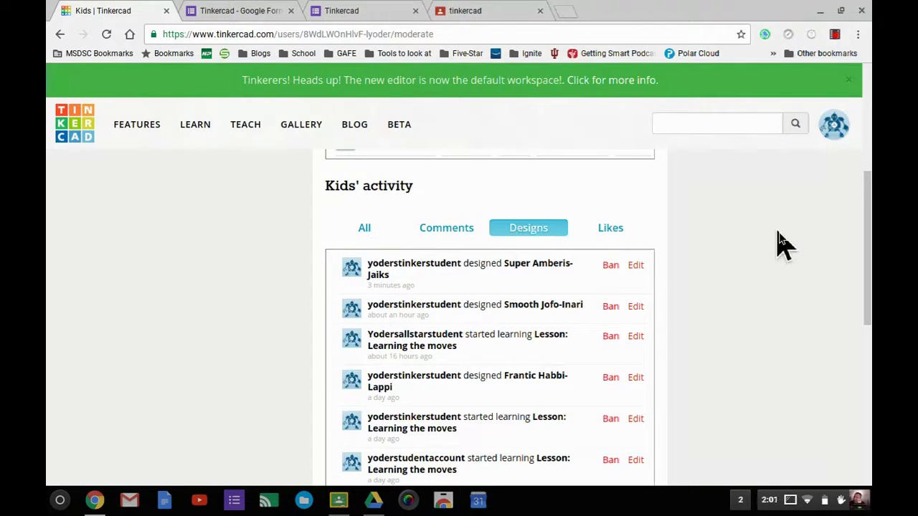
{"action": "scroll", "coordinate": [526, 255], "scroll_direction": "down", "scroll_amount": 1}
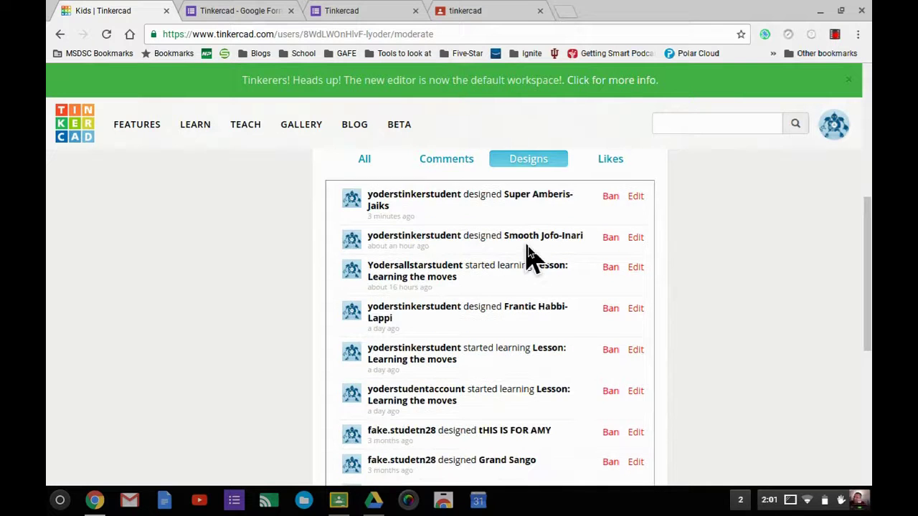
{"action": "scroll", "coordinate": [527, 255], "scroll_direction": "up", "scroll_amount": 3}
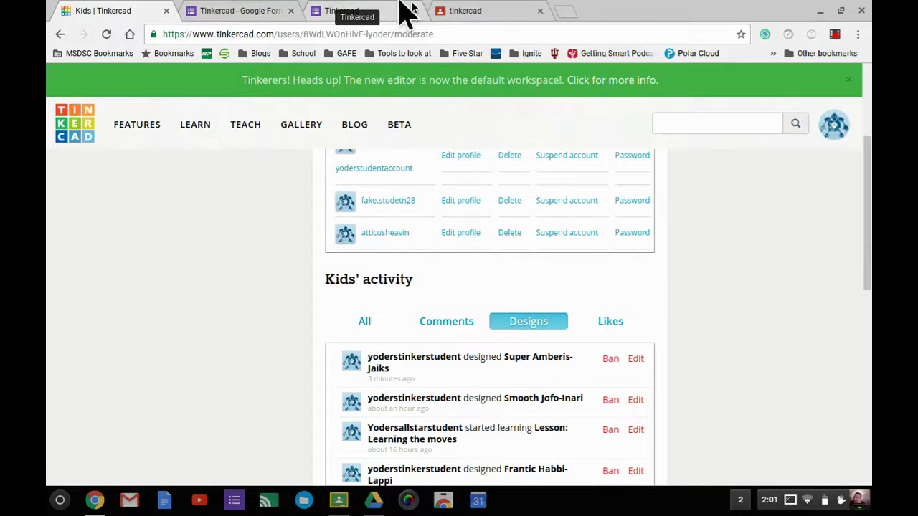
- Review the tinkercad class in Google Classroom and the Tinkercad form as the places for collecting project links
{"action": "left_click", "coordinate": [445, 13]}
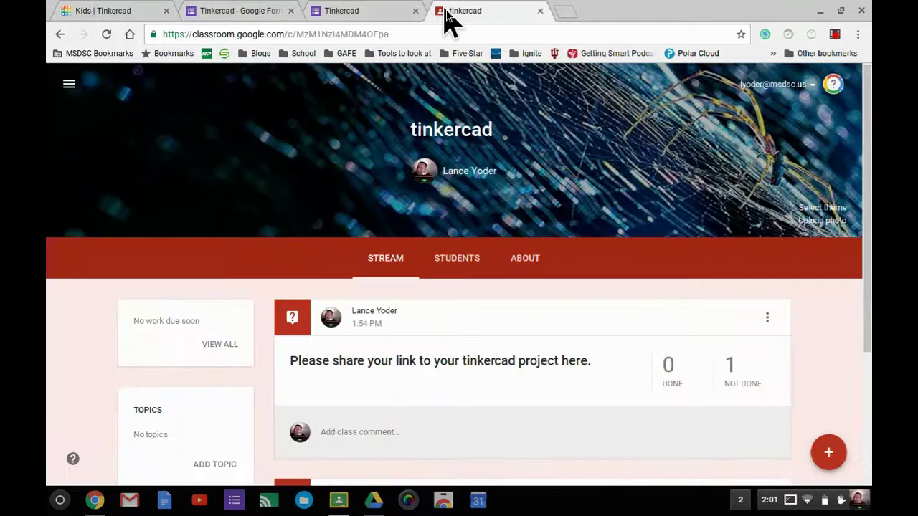
{"action": "left_click", "coordinate": [354, 12]}
{"action": "left_click", "coordinate": [458, 12]}
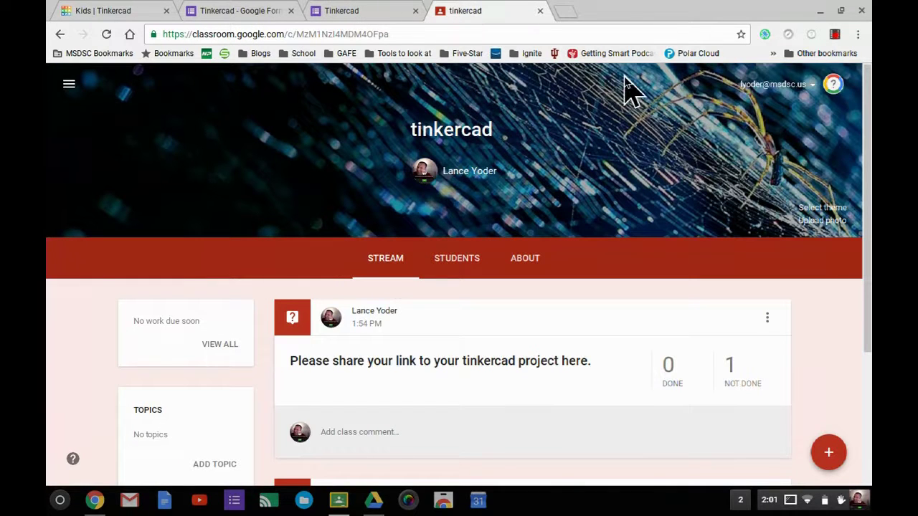
- Switch to the student's Tinkercad window, then generate and copy a share link for the Super Amberis-Jaiks design
{"action": "key", "text": "alt+Tab"}
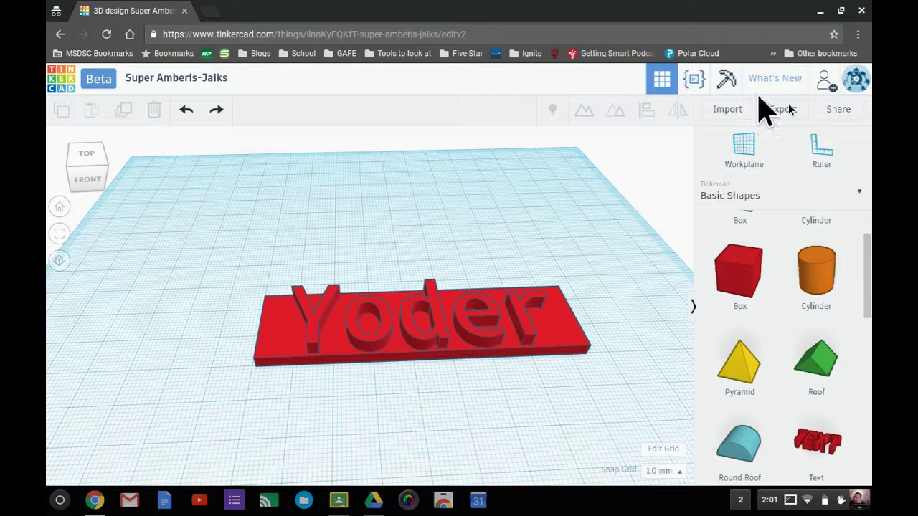
{"action": "left_click", "coordinate": [837, 111]}
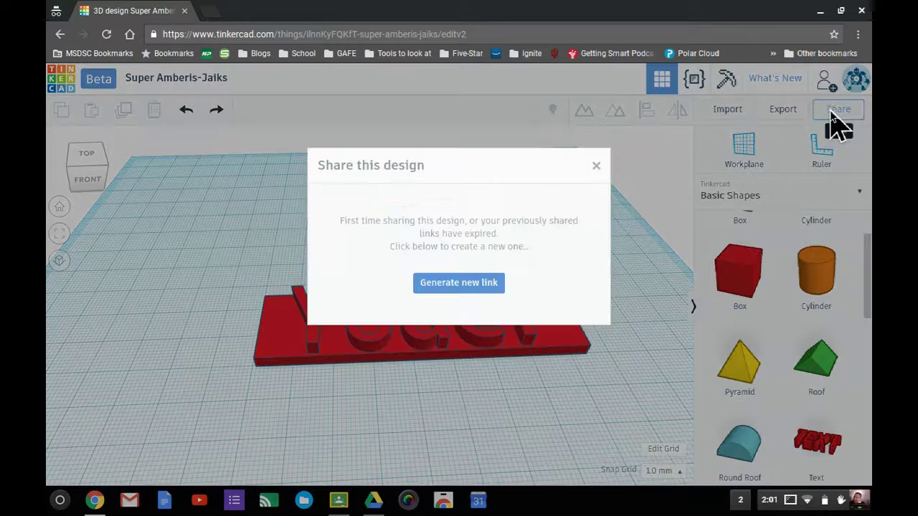
{"action": "left_click", "coordinate": [449, 284]}
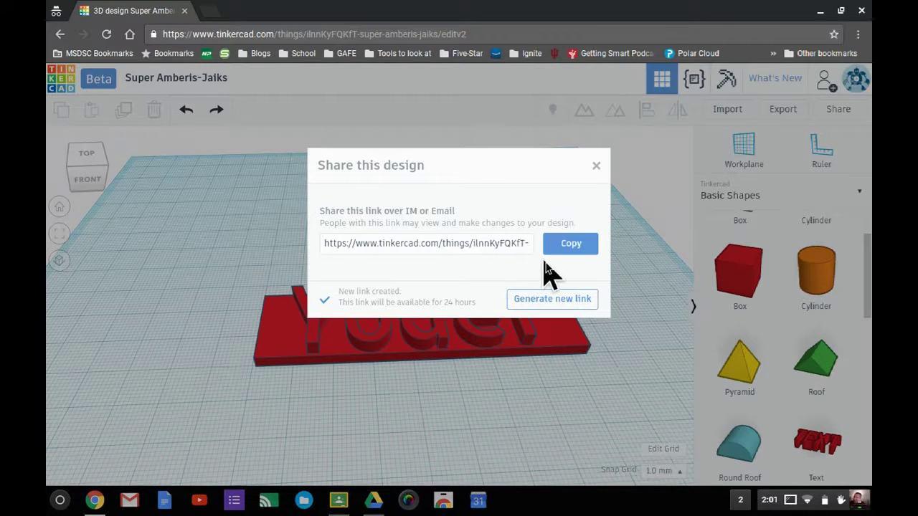
{"action": "left_click", "coordinate": [572, 245]}
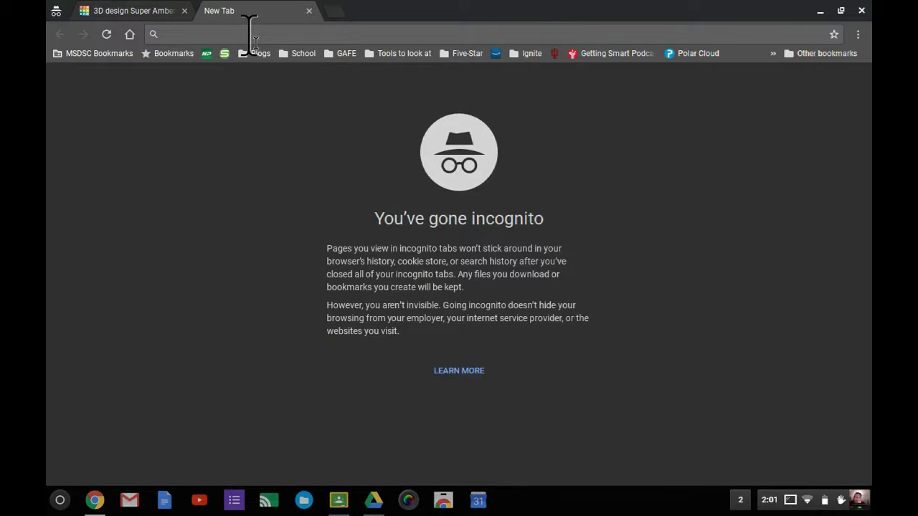
- Go to classroom.google.com in a new tab of the student's window and view the tinkercad class's project link posts
{"action": "type", "text": "classroom.google.com"}
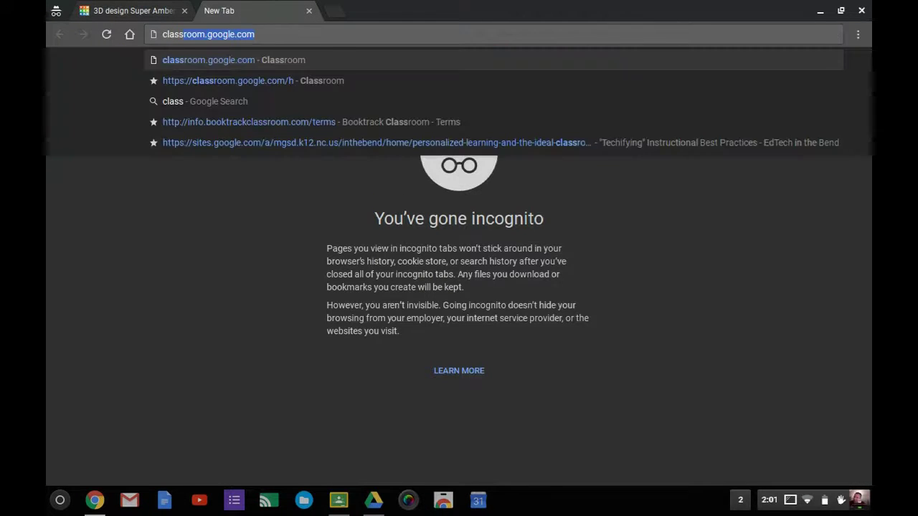
{"action": "key", "text": "Return"}
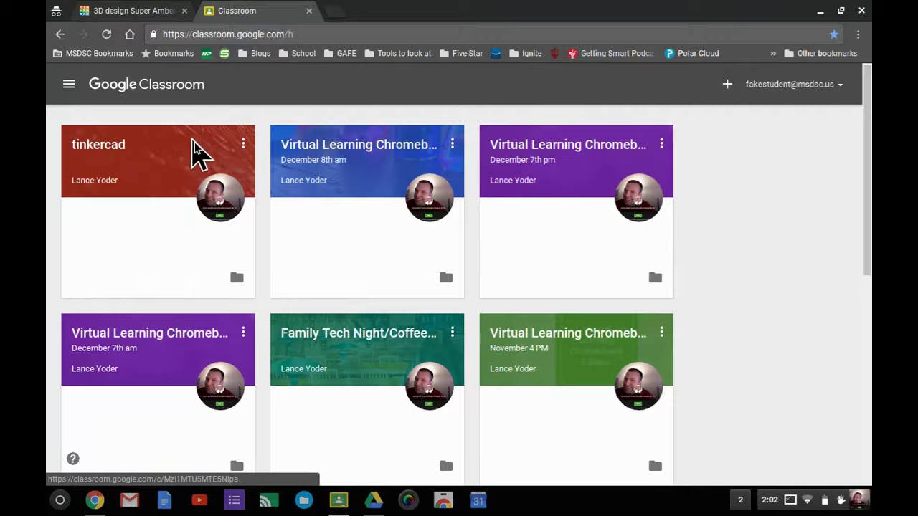
{"action": "left_click", "coordinate": [100, 152]}
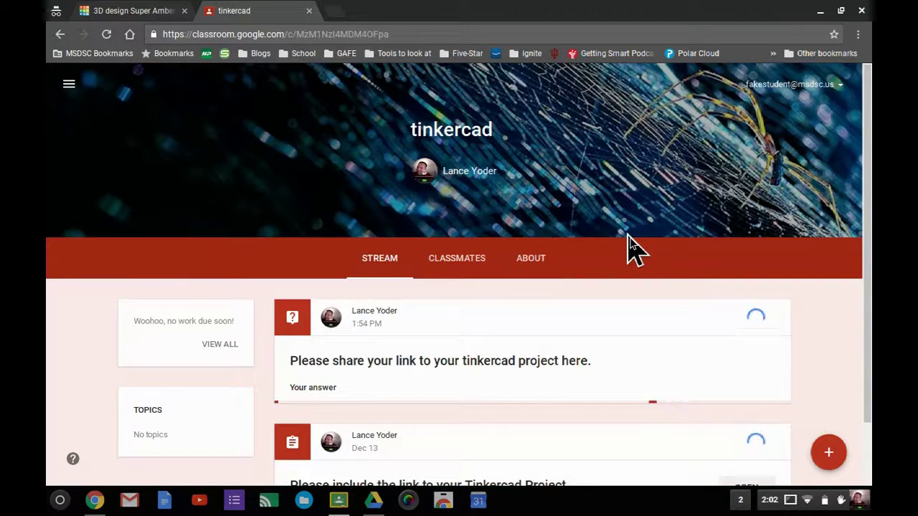
{"action": "scroll", "coordinate": [628, 247], "scroll_direction": "down", "scroll_amount": 1}
{"action": "scroll", "coordinate": [628, 248], "scroll_direction": "down", "scroll_amount": 2}
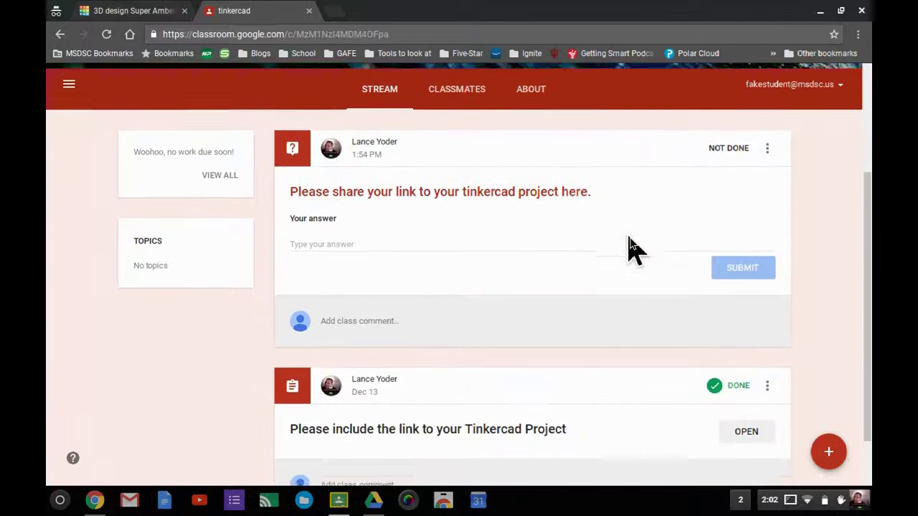
{"action": "scroll", "coordinate": [628, 243], "scroll_direction": "down", "scroll_amount": 1}
{"action": "scroll", "coordinate": [628, 242], "scroll_direction": "down", "scroll_amount": 1}
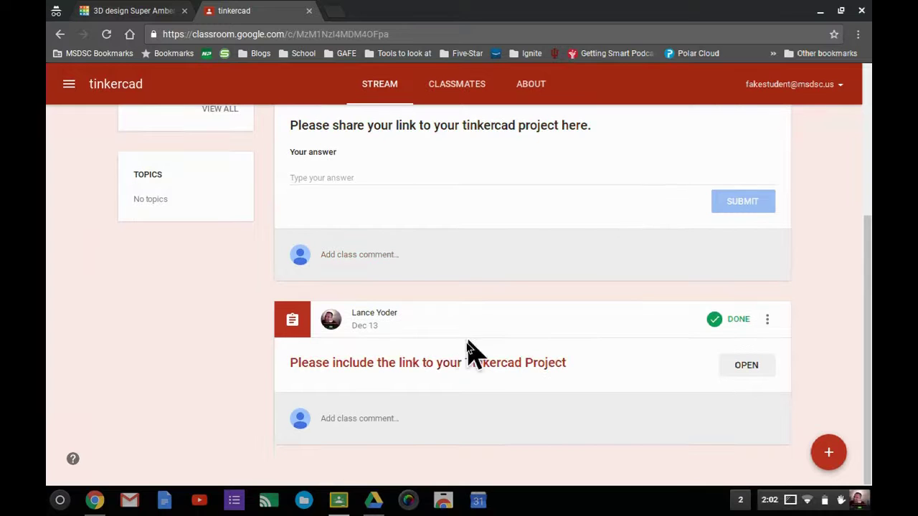
{"action": "scroll", "coordinate": [467, 313], "scroll_direction": "up", "scroll_amount": 3}
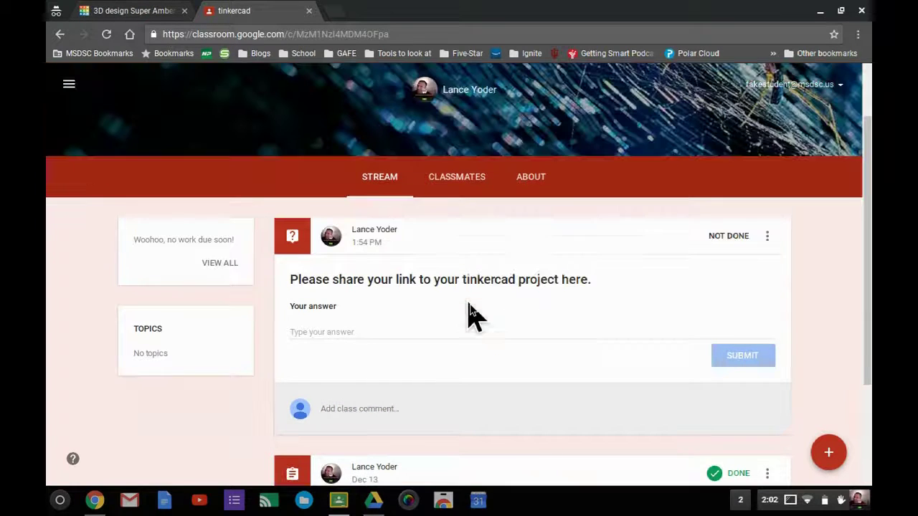
{"action": "scroll", "coordinate": [454, 293], "scroll_direction": "down", "scroll_amount": 2}
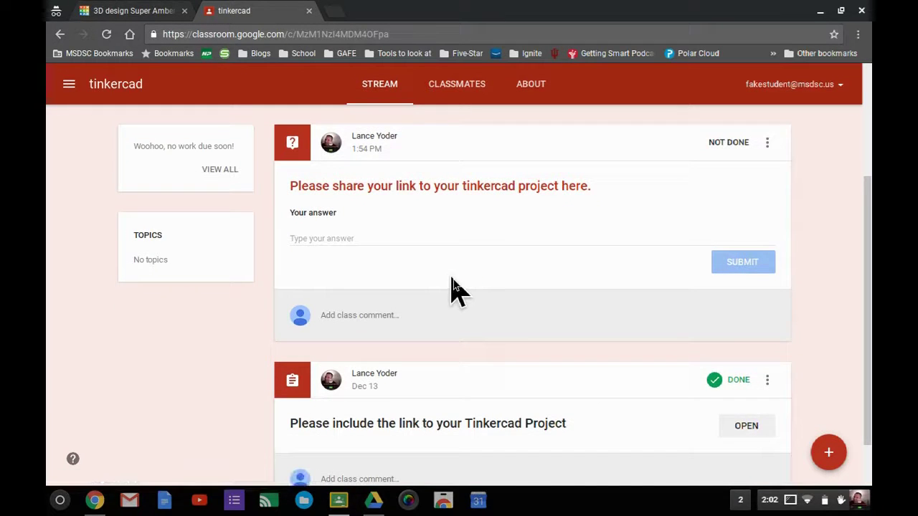
- Submit the copied design link as the answer to "Please share your link to your tinkercad project here."
{"action": "left_click", "coordinate": [367, 240]}
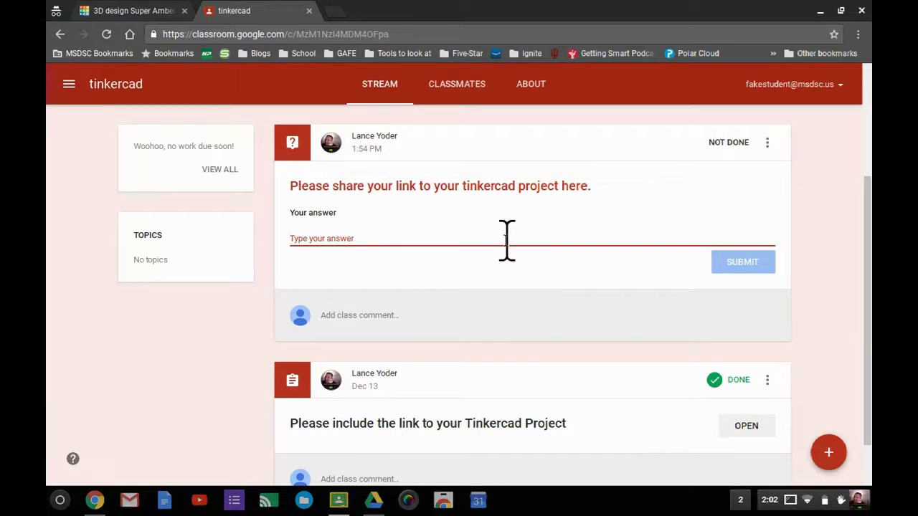
{"action": "key", "text": "ctrl+v"}
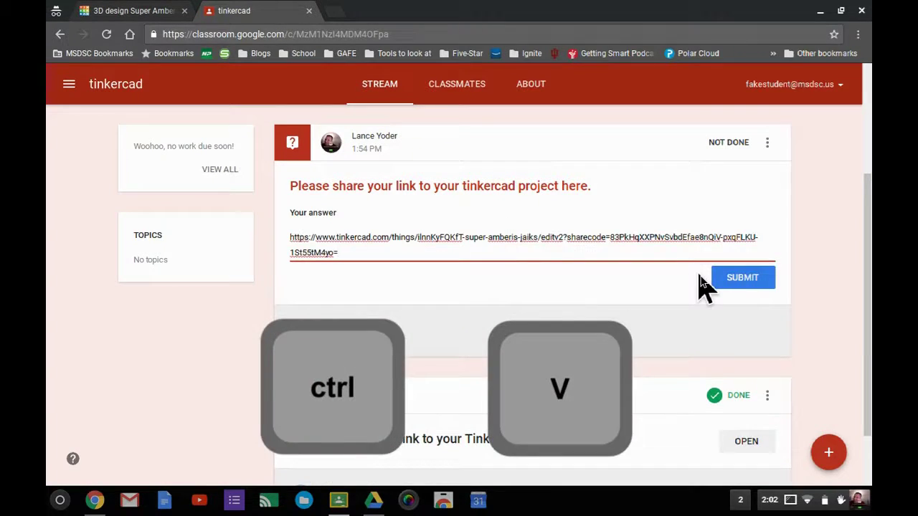
{"action": "left_click", "coordinate": [727, 277]}
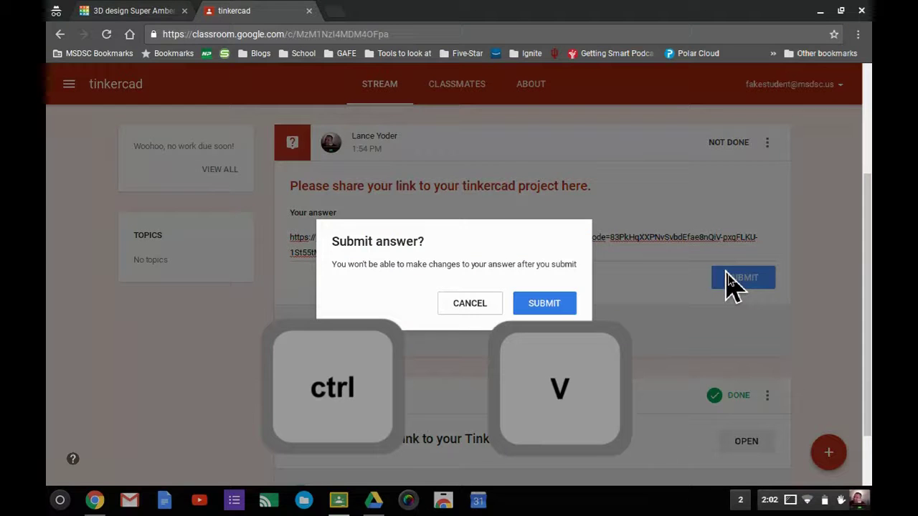
{"action": "left_click", "coordinate": [566, 304]}
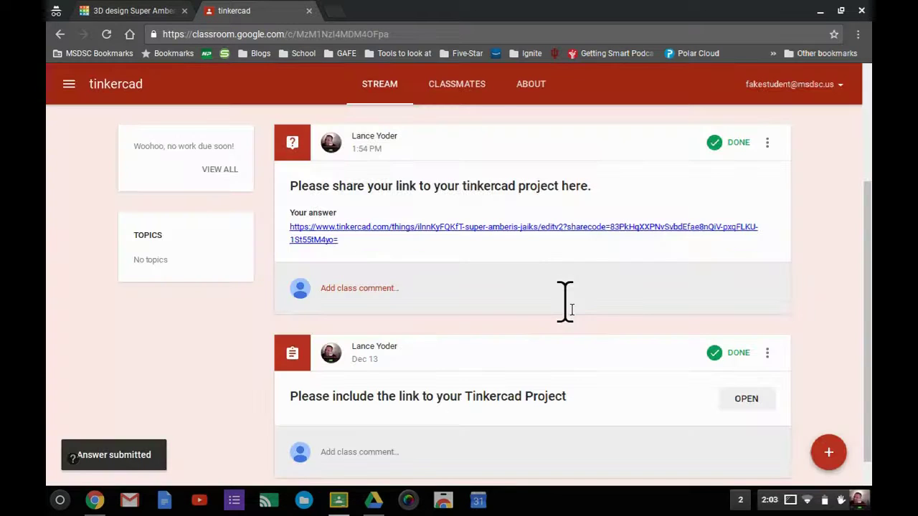
- Attach the copied design link to the "Please include the link to your Tinkercad Project" assignment and turn it in
{"action": "left_click", "coordinate": [751, 407]}
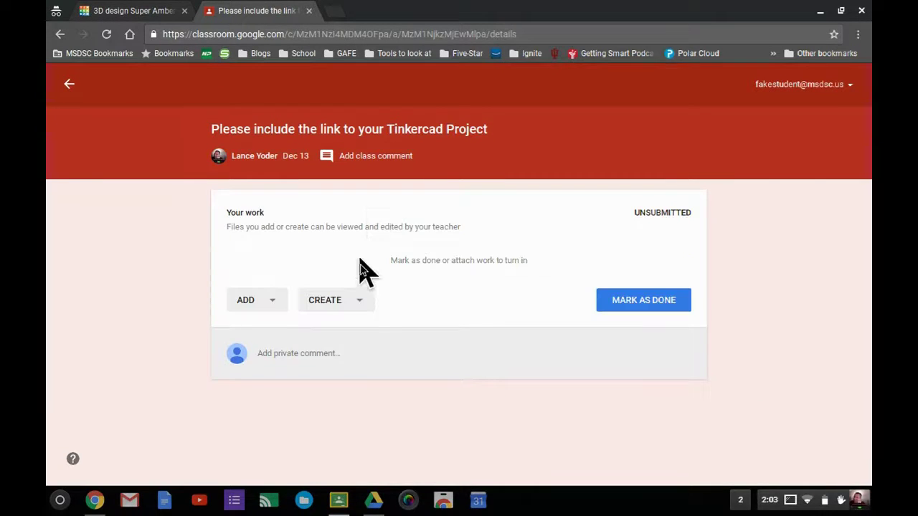
{"action": "left_click", "coordinate": [287, 301]}
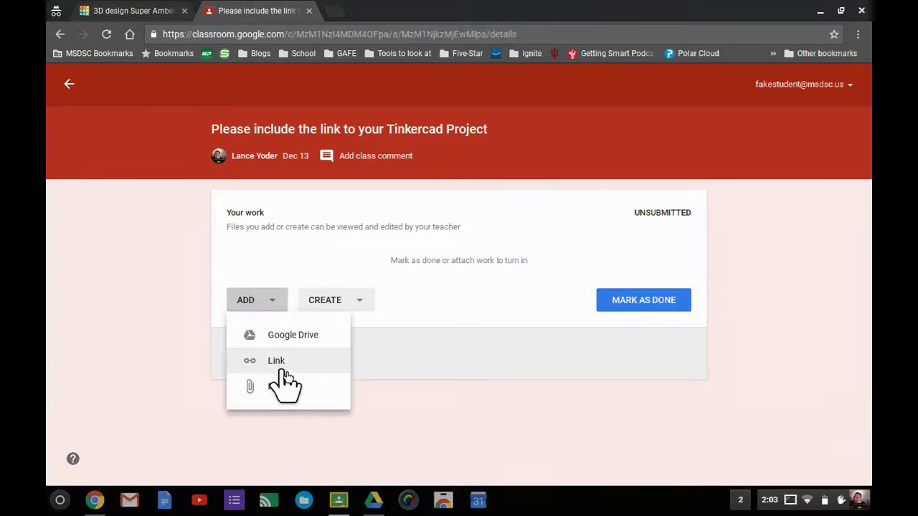
{"action": "left_click", "coordinate": [280, 361]}
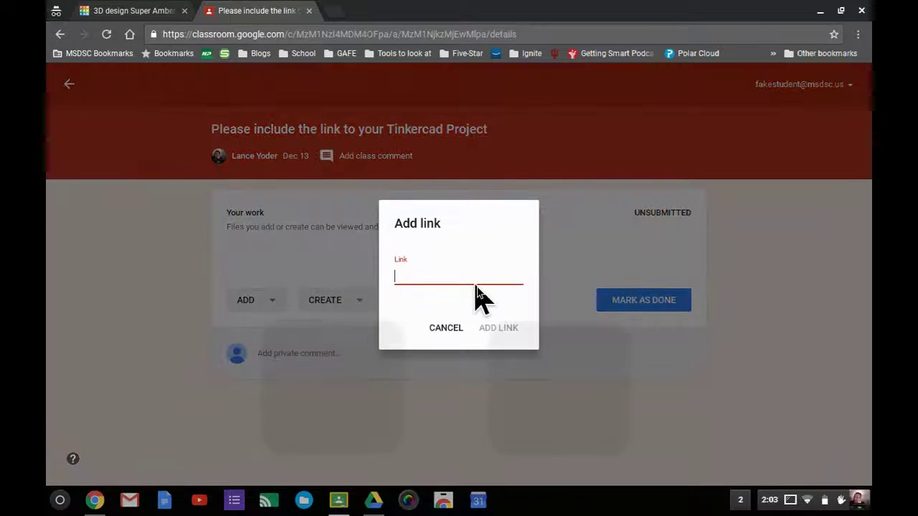
{"action": "key", "text": "ctrl+v"}
{"action": "left_click", "coordinate": [497, 328]}
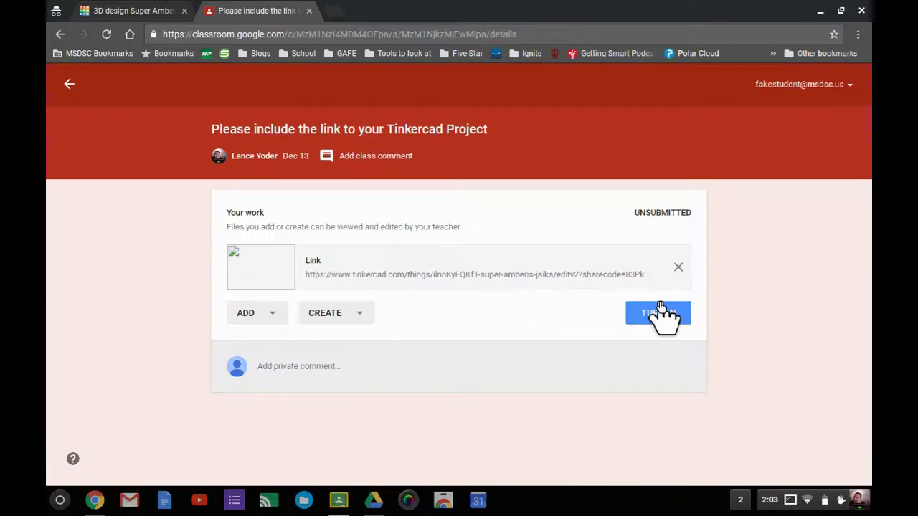
{"action": "left_click", "coordinate": [661, 317]}
{"action": "left_click", "coordinate": [610, 328]}
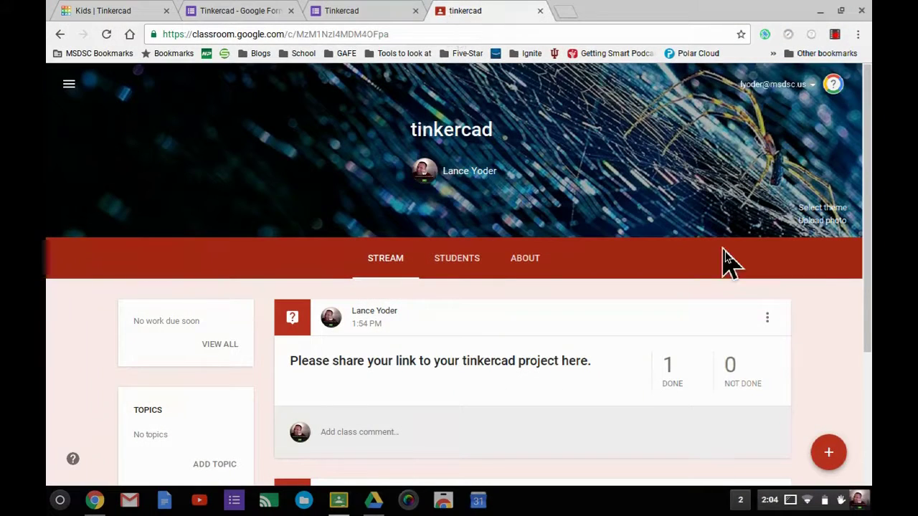
- In the teacher's Classroom window, open the design link from the student's completed answer and export the whole design as .STL
{"action": "left_click", "coordinate": [669, 384]}
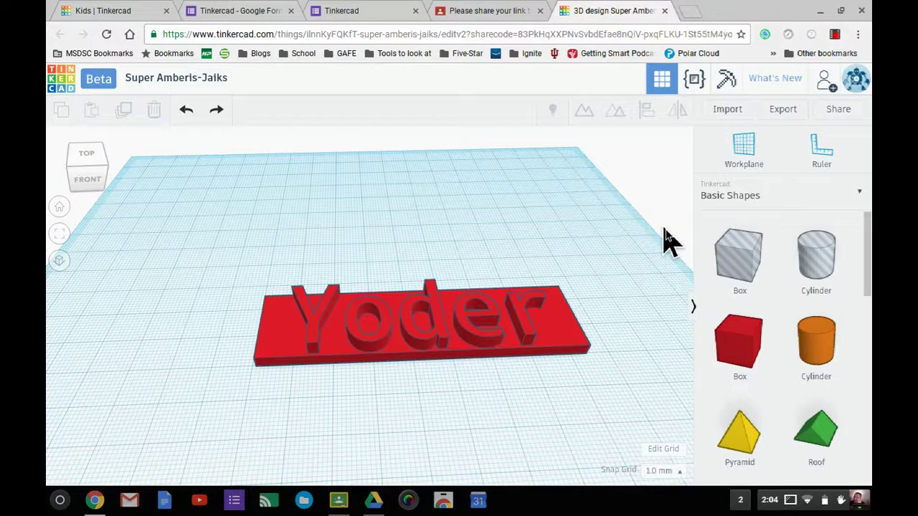
{"action": "scroll", "coordinate": [601, 179], "scroll_direction": "down", "scroll_amount": 5}
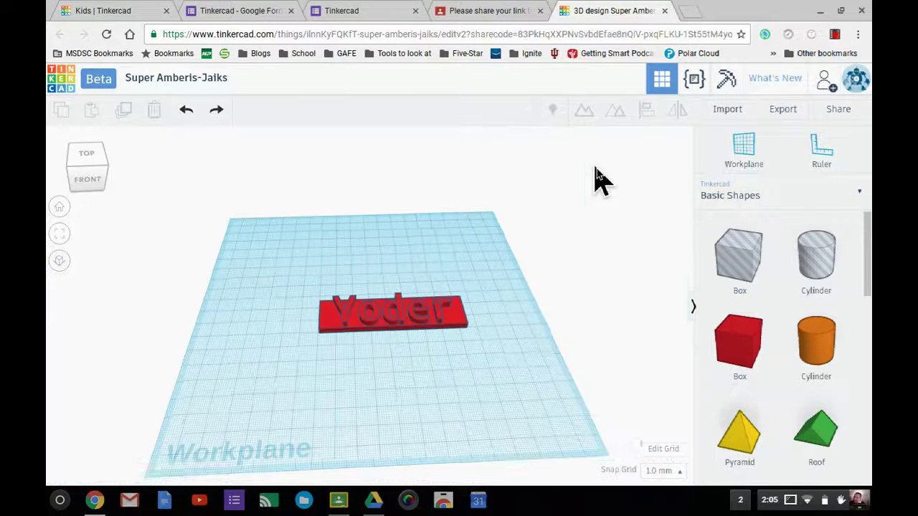
{"action": "scroll", "coordinate": [601, 180], "scroll_direction": "up", "scroll_amount": 1}
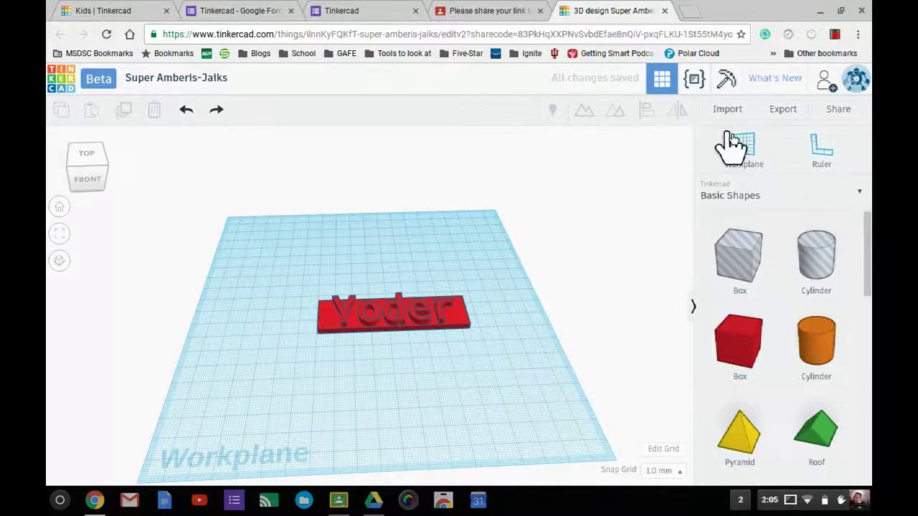
{"action": "left_click", "coordinate": [783, 111]}
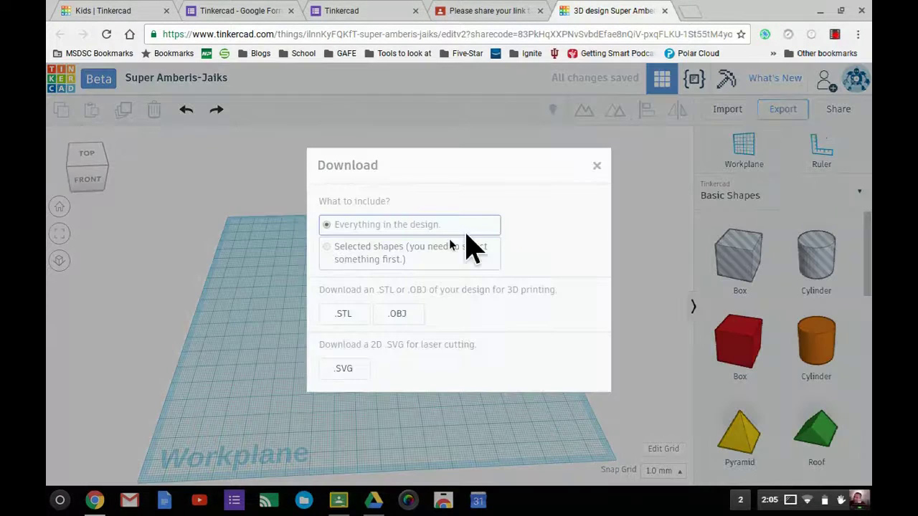
{"action": "left_click", "coordinate": [343, 316]}
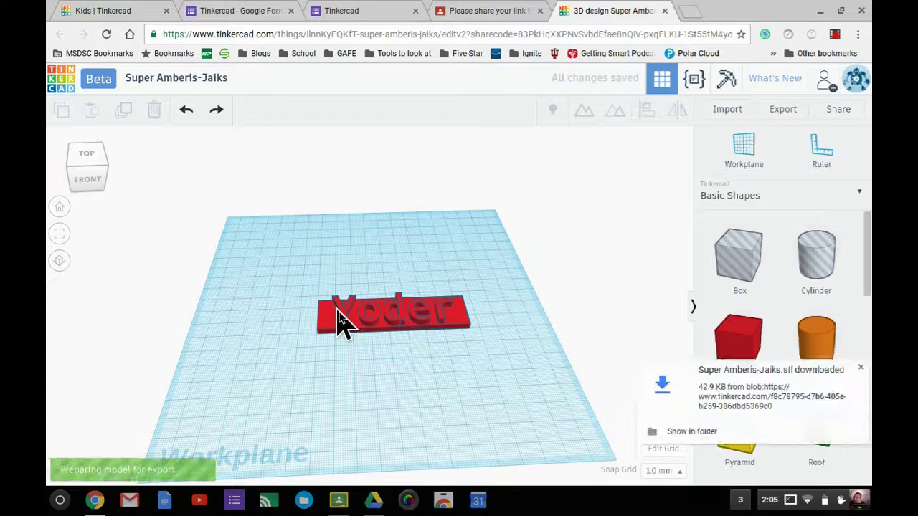